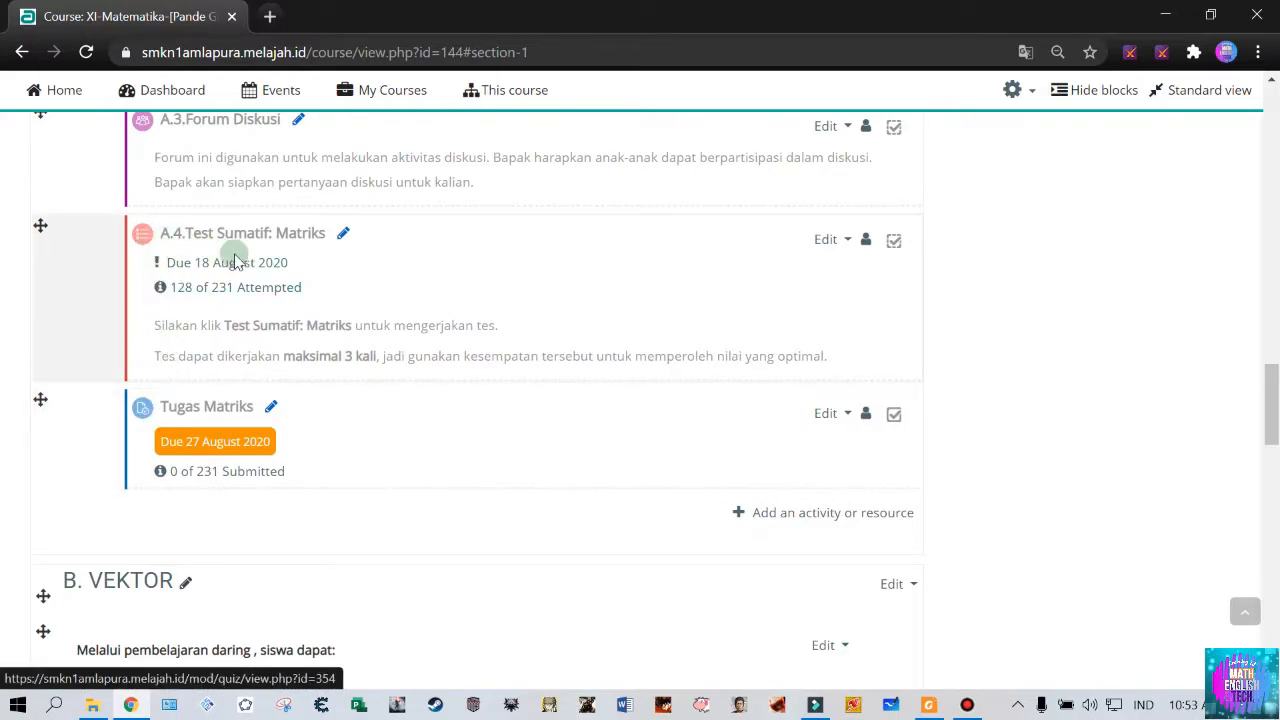
# Step: Open the settings of the "A.4.Test Sumatif: Matriks" quiz and expand its timing options
pyautogui.click(836, 241)
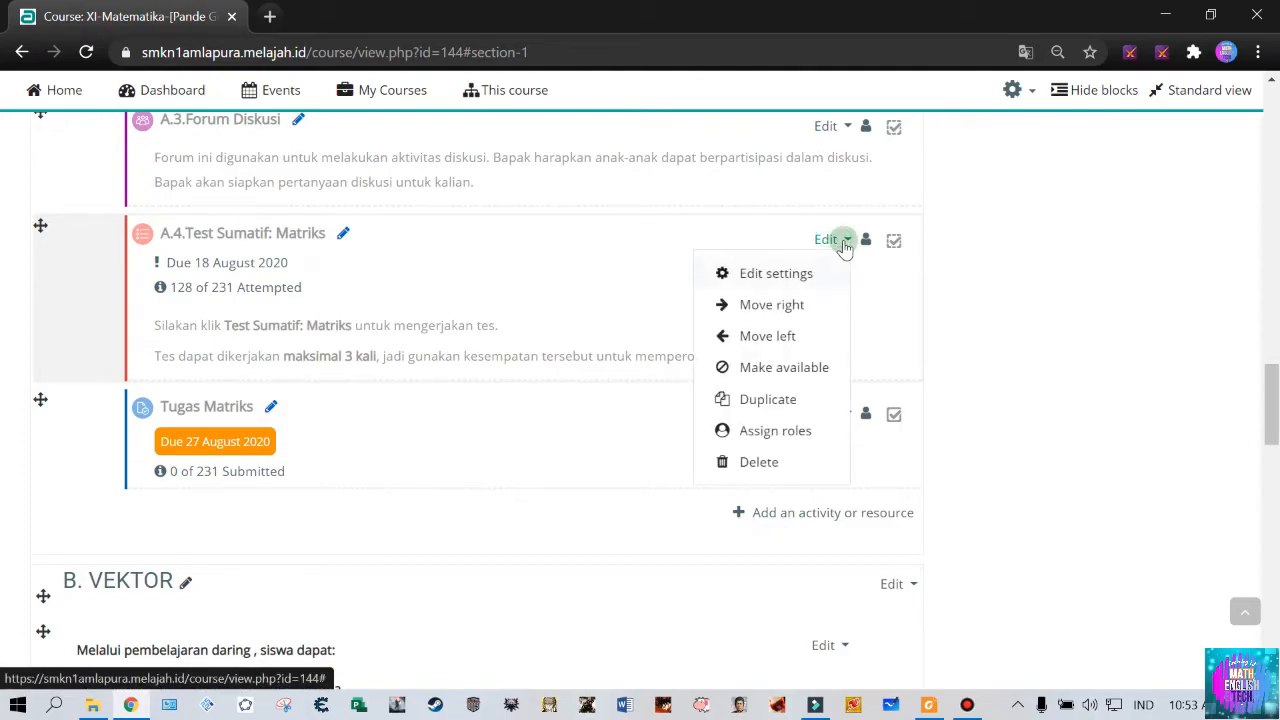
pyautogui.click(786, 277)
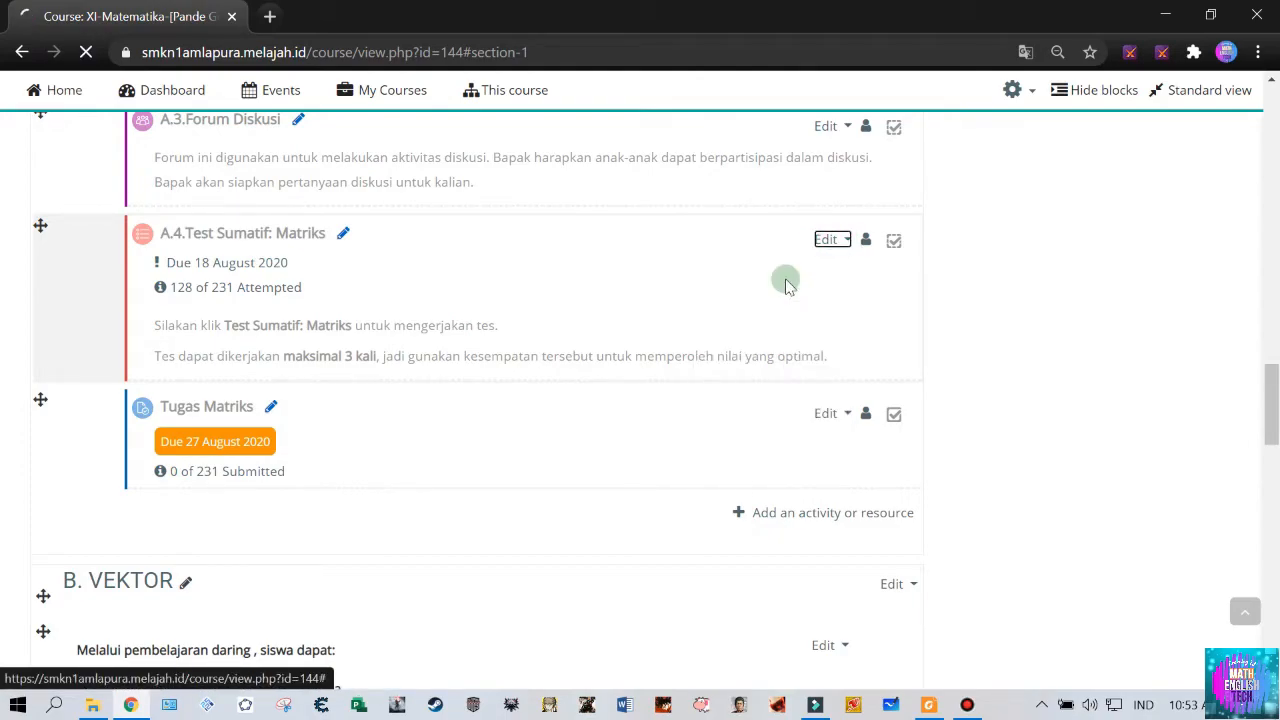
pyautogui.scroll(-4, 509, 420)
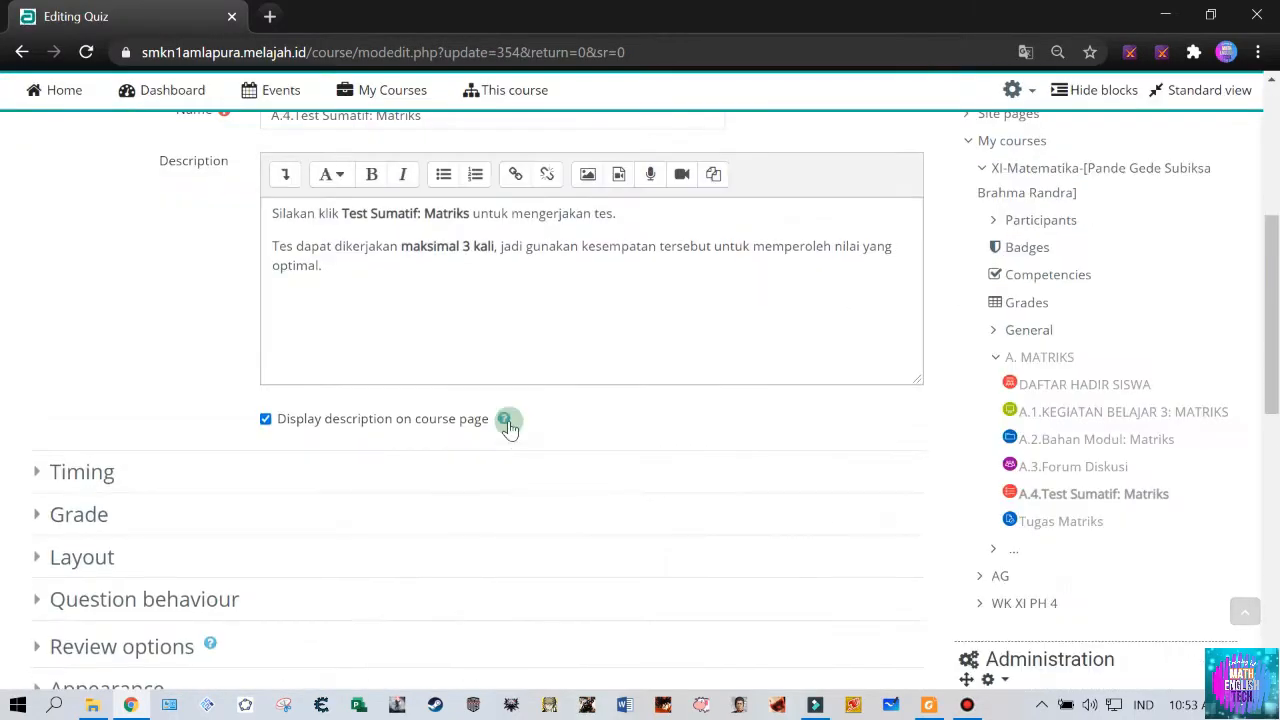
pyautogui.scroll(-4, 470, 405)
pyautogui.scroll(2, 445, 387)
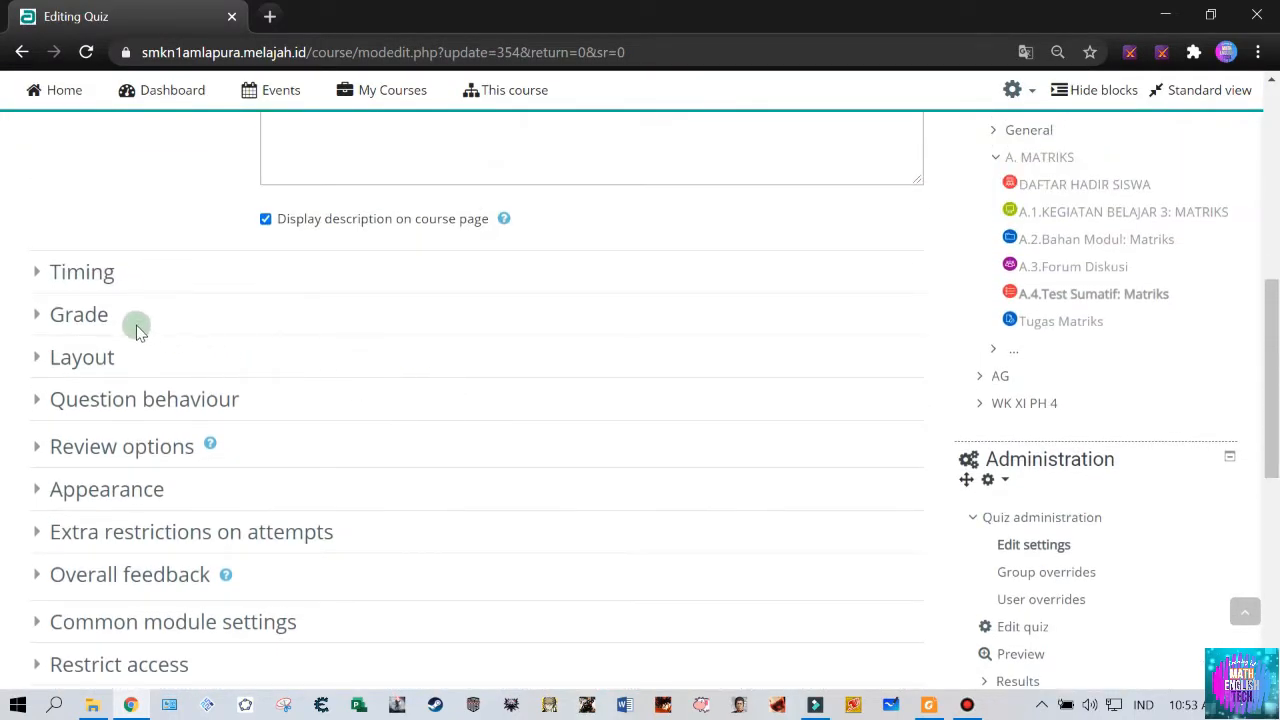
pyautogui.click(78, 280)
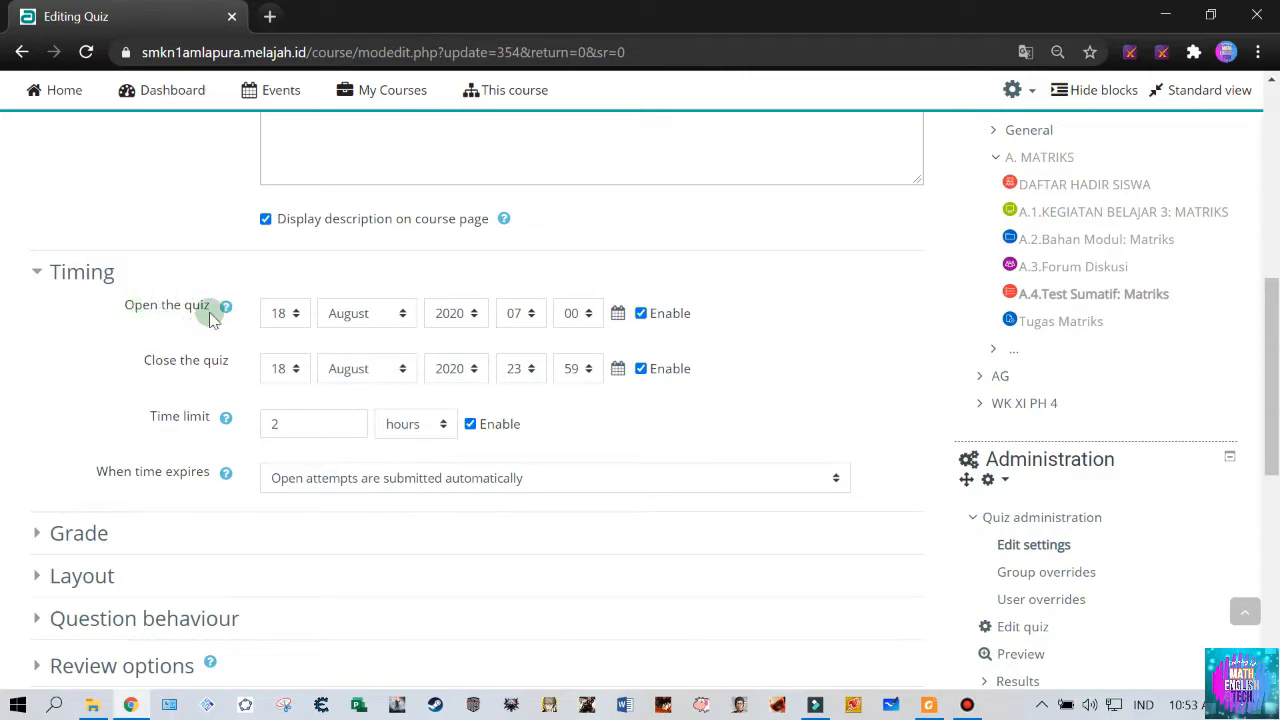
# Step: Set the quiz's opening day to 25 and look through the available opening hours
pyautogui.click(294, 318)
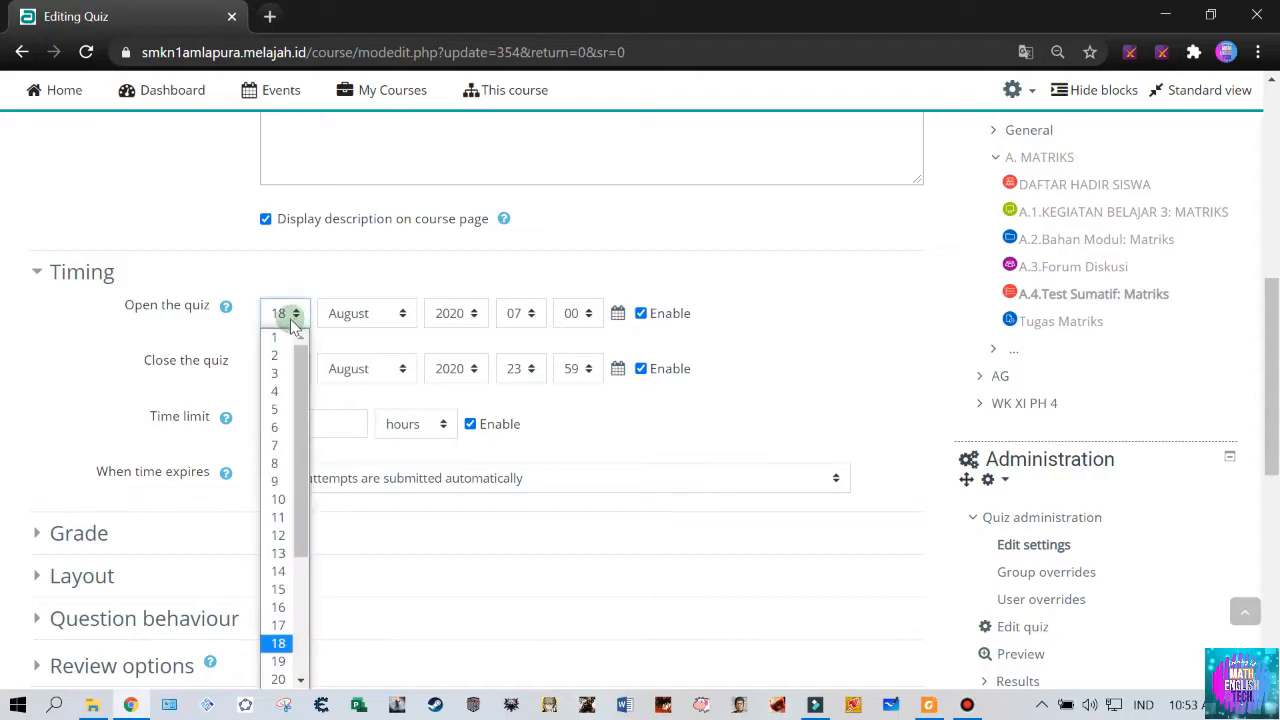
pyautogui.scroll(-4, 268, 500)
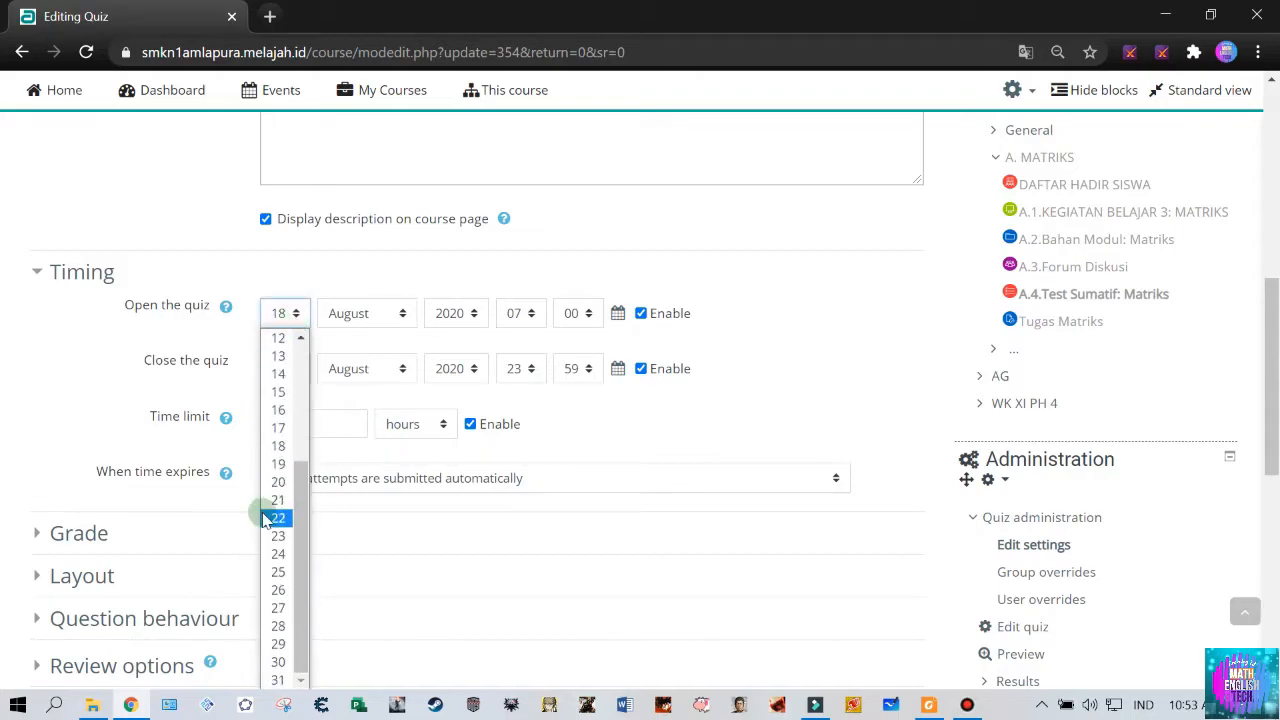
pyautogui.click(280, 572)
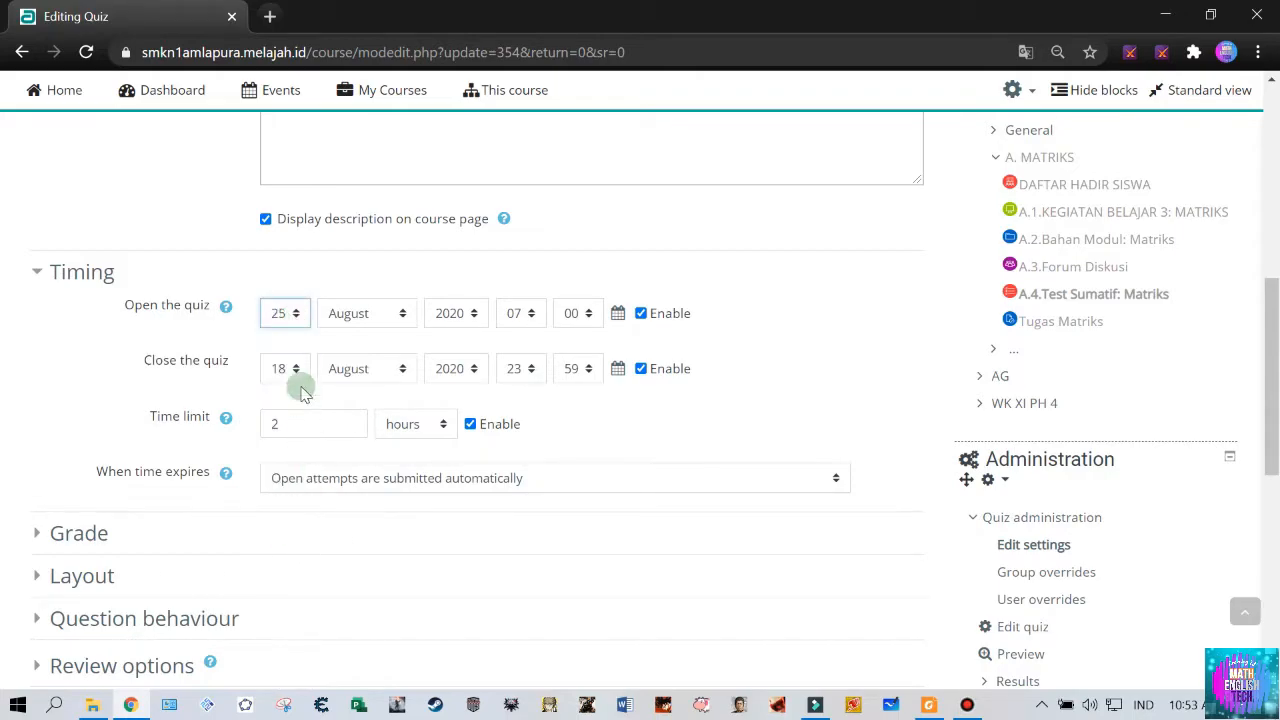
pyautogui.click(530, 316)
pyautogui.click(530, 316)
pyautogui.click(530, 316)
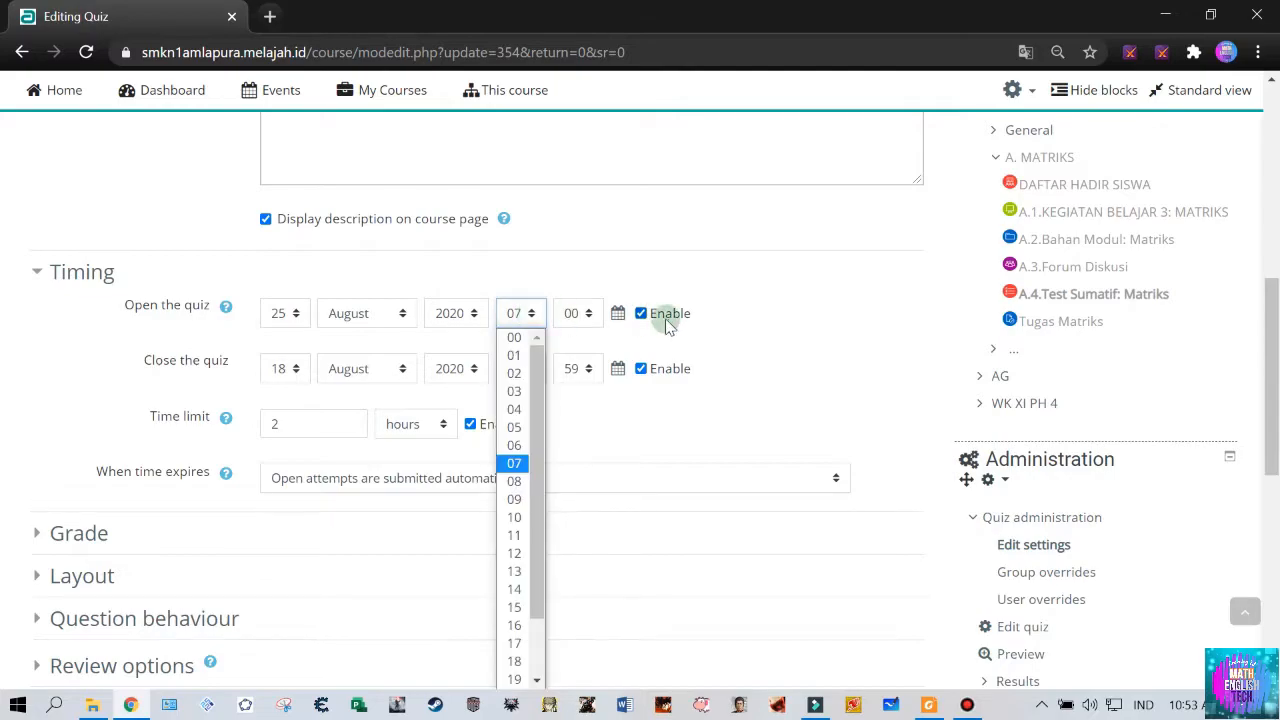
pyautogui.click(738, 333)
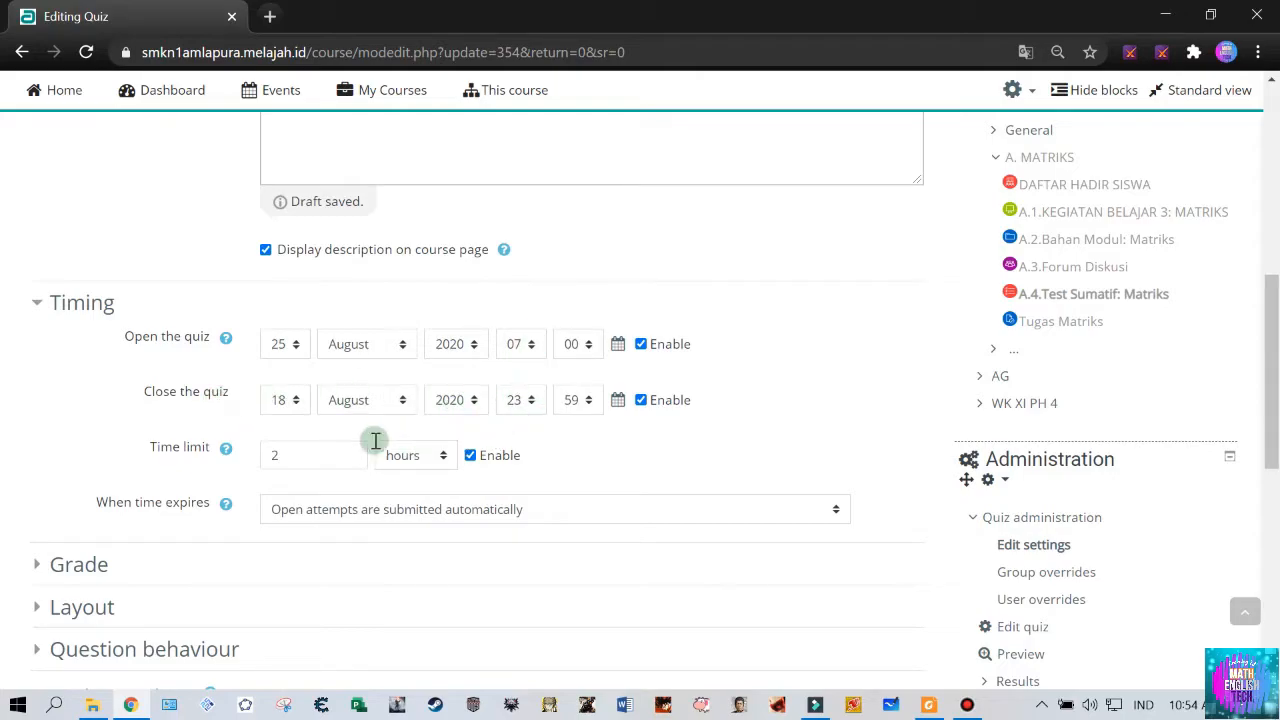
# Step: Set the quiz's closing day to 25, keeping that day after reviewing the choices again
pyautogui.click(300, 370)
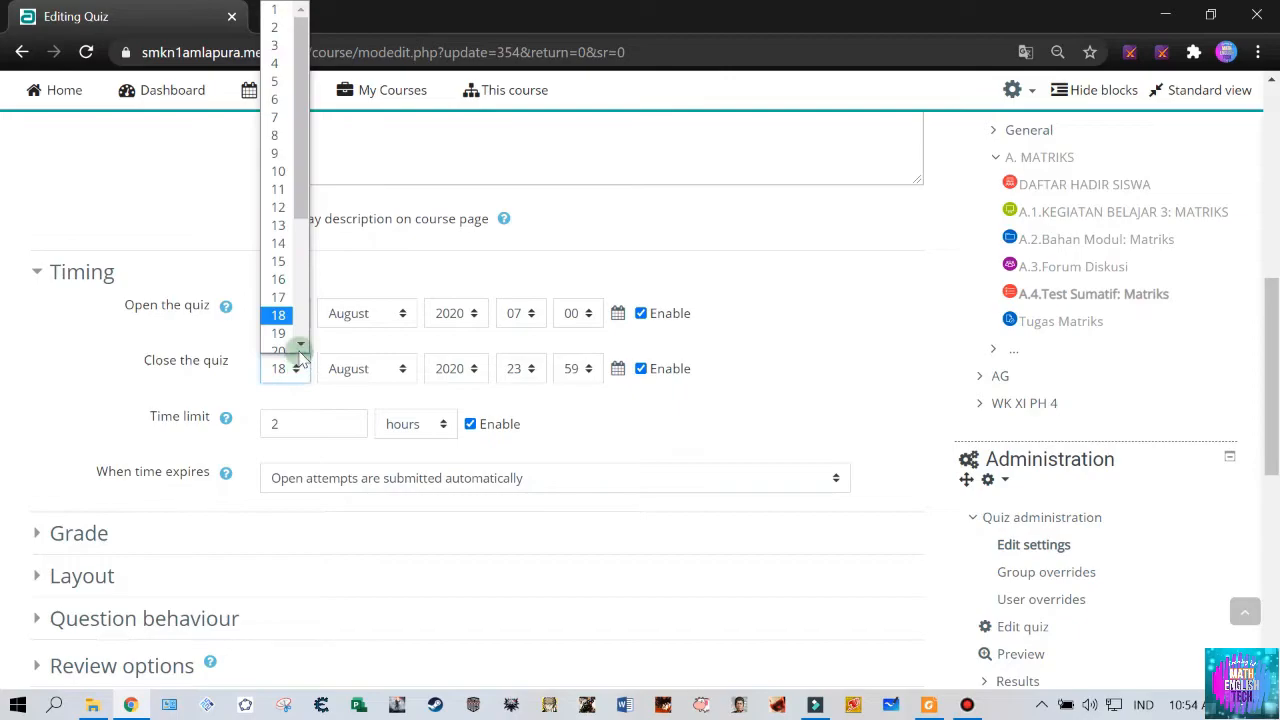
pyautogui.moveTo(300, 214); pyautogui.dragTo(276, 289)
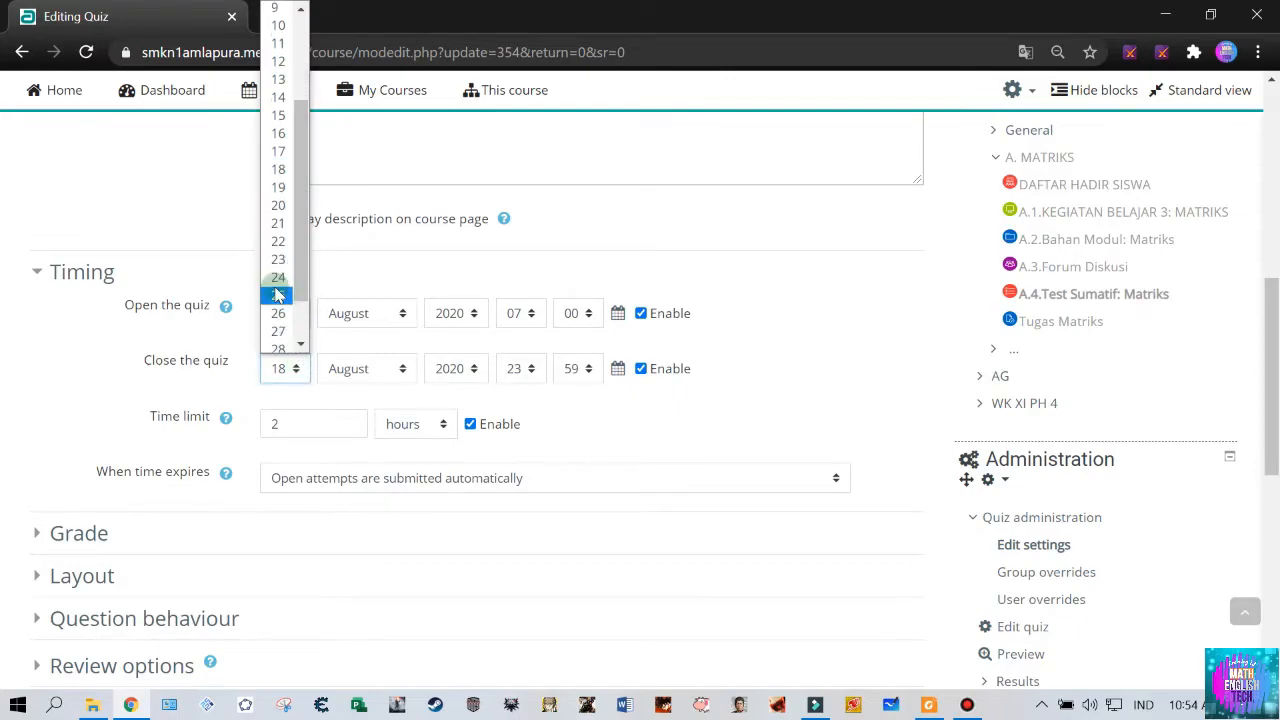
pyautogui.click(276, 289)
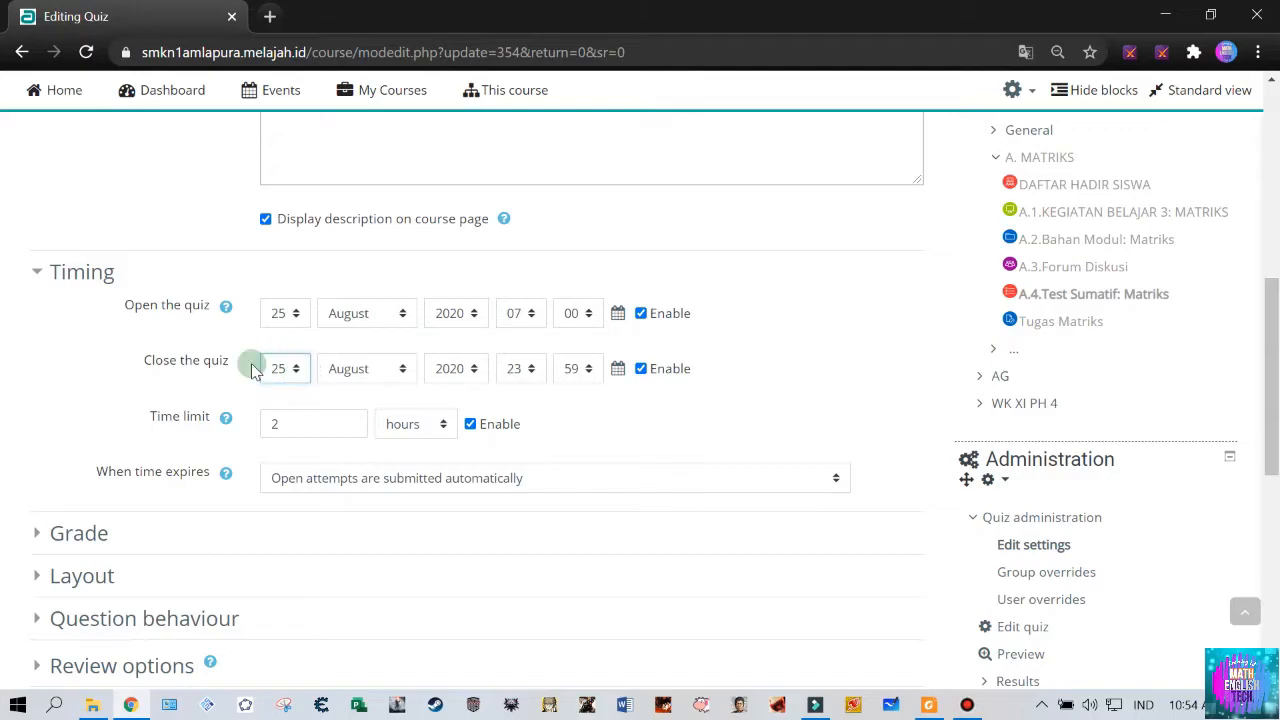
pyautogui.click(298, 369)
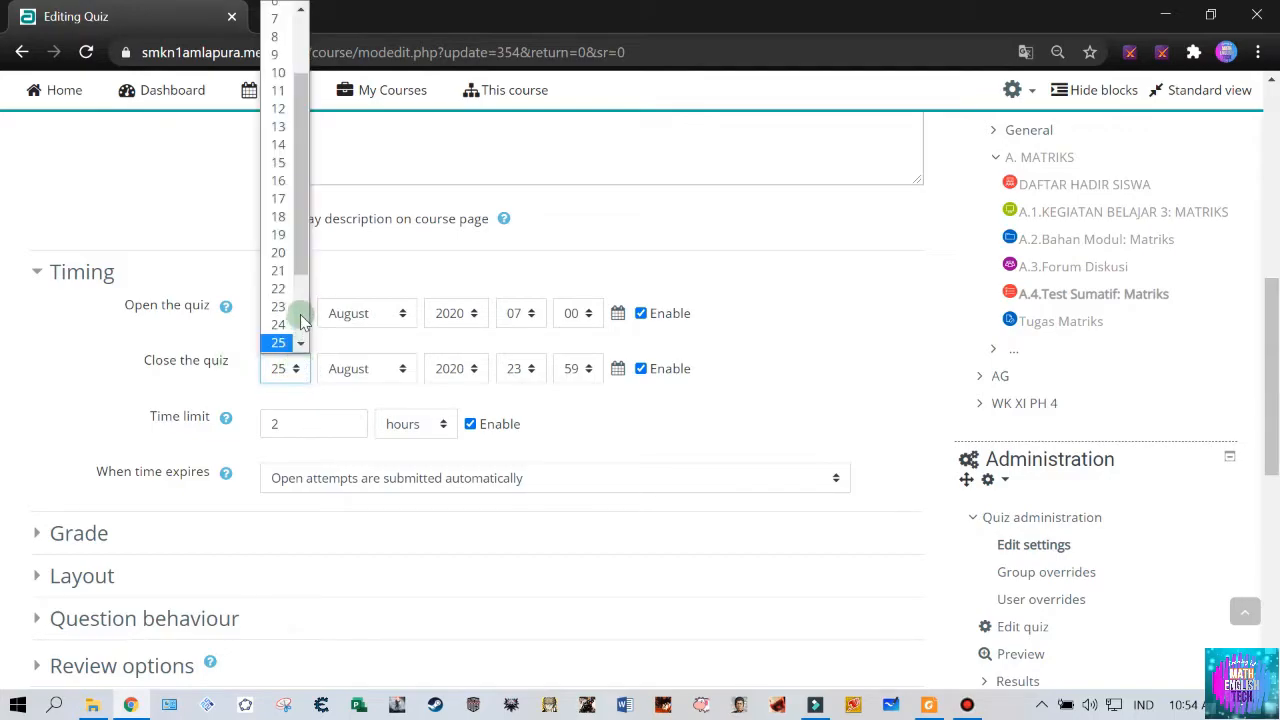
pyautogui.click(761, 281)
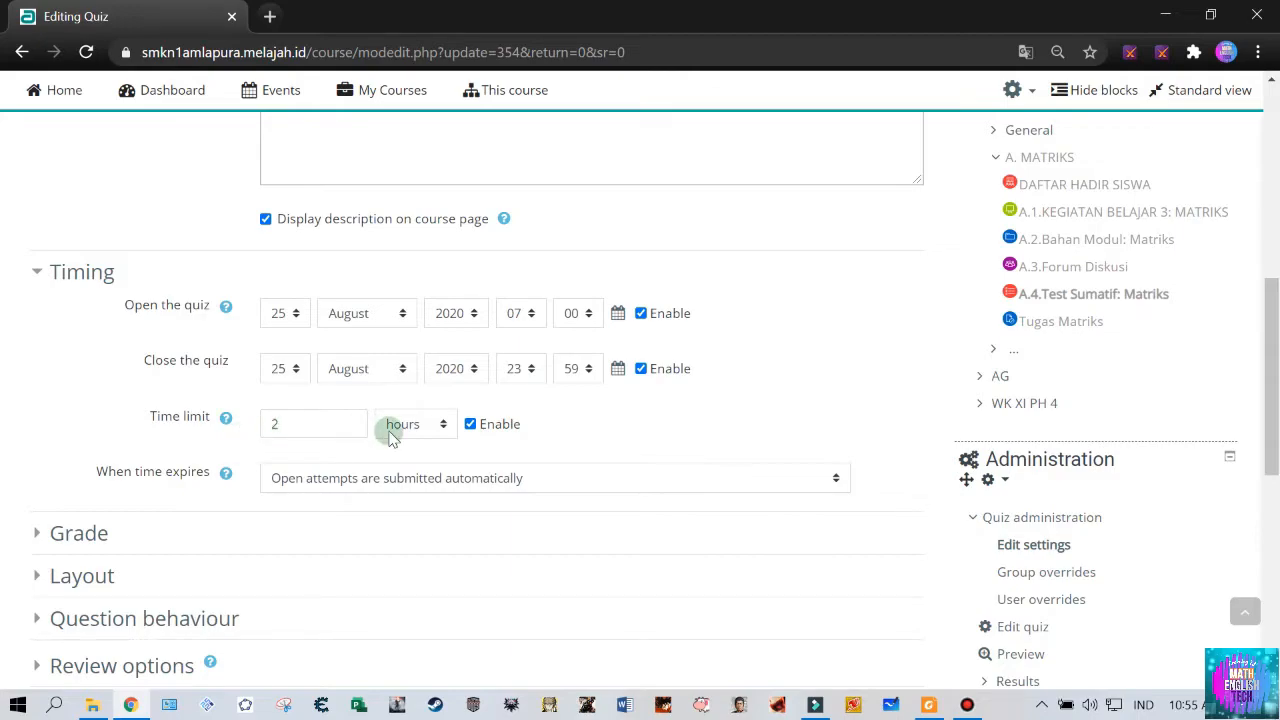
# Step: Check the quiz's time limit and leave the quiz settings without saving the changes
pyautogui.click(279, 426)
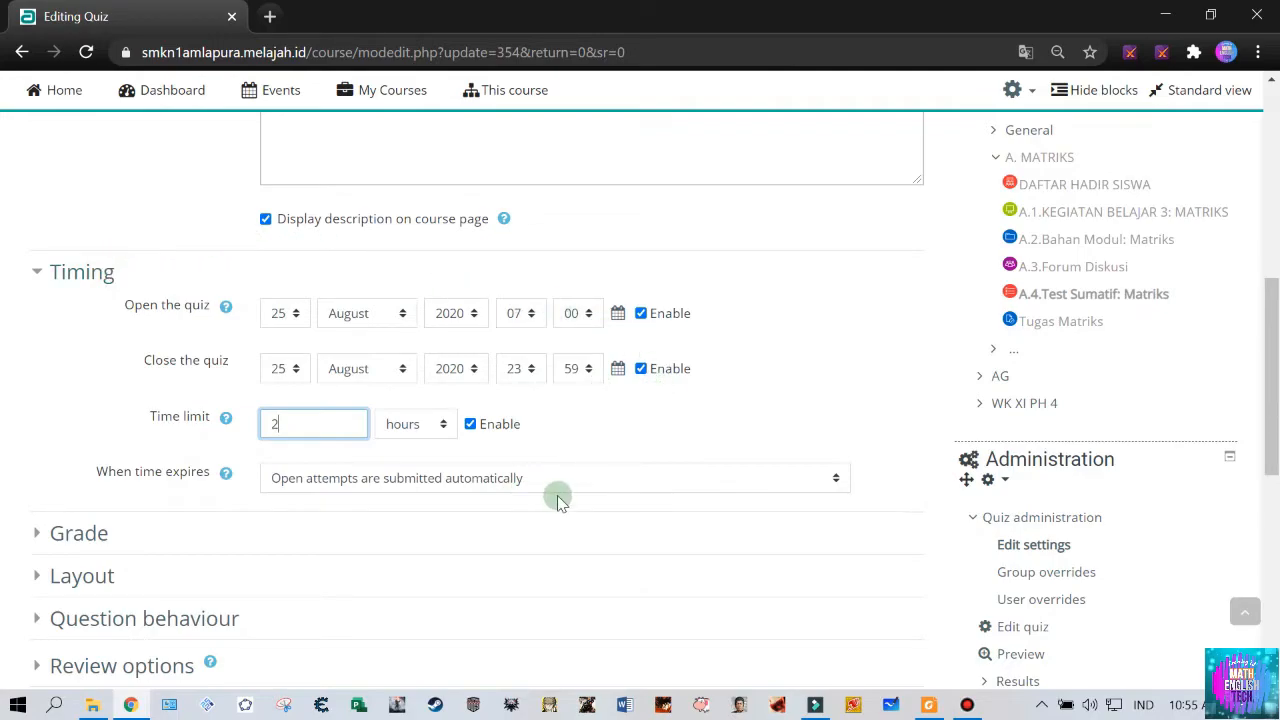
pyautogui.scroll(-7, 500, 460)
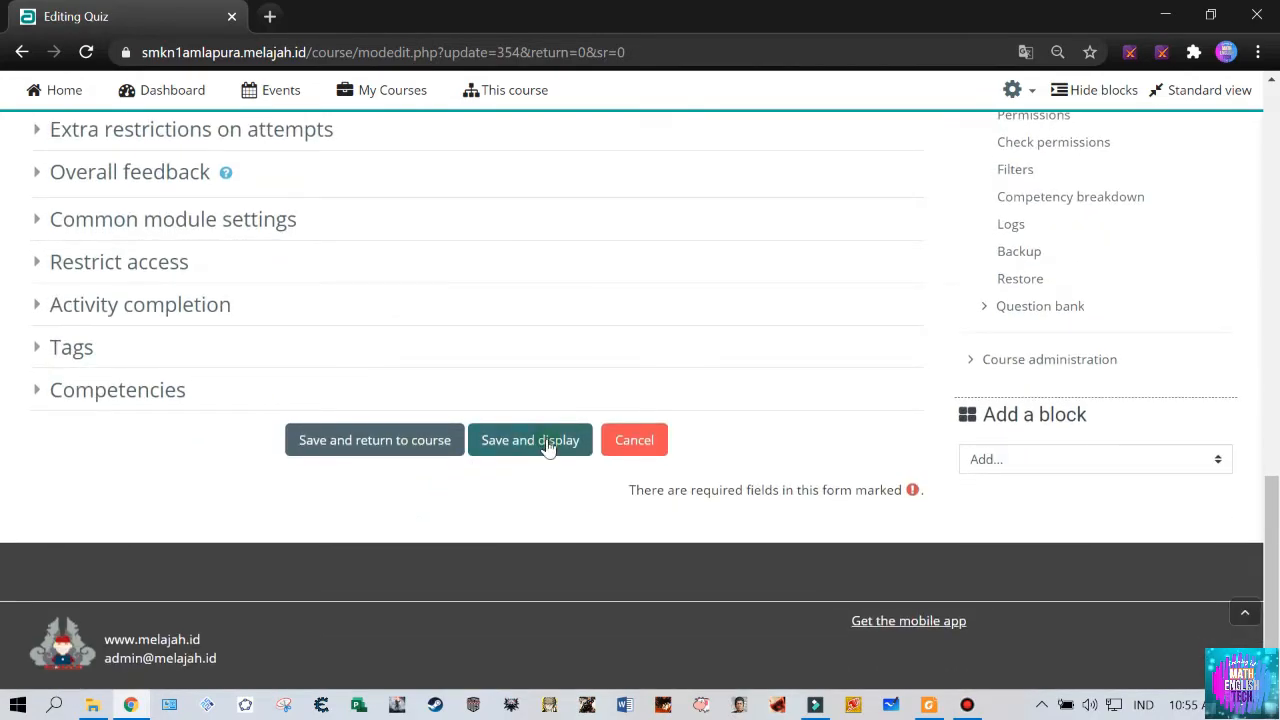
pyautogui.click(626, 442)
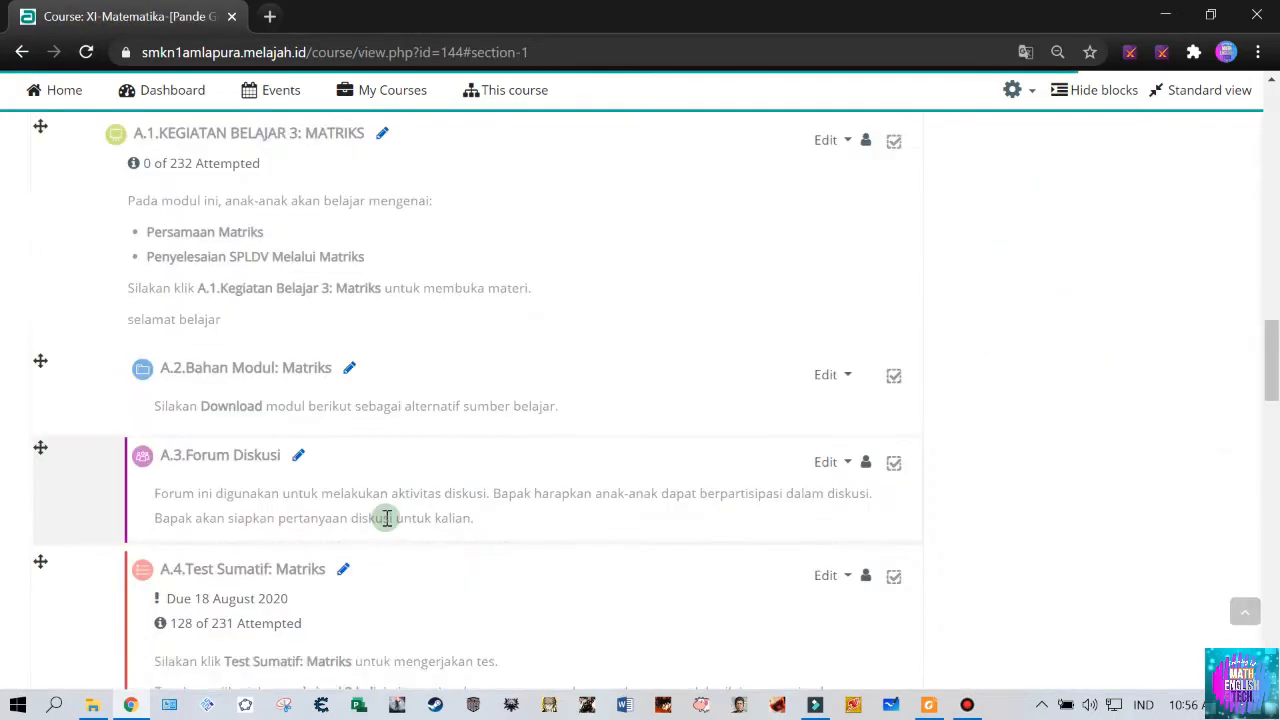
# Step: Open the settings of the "Tugas Matriks" assignment at its availability options
pyautogui.scroll(-10, 386, 520)
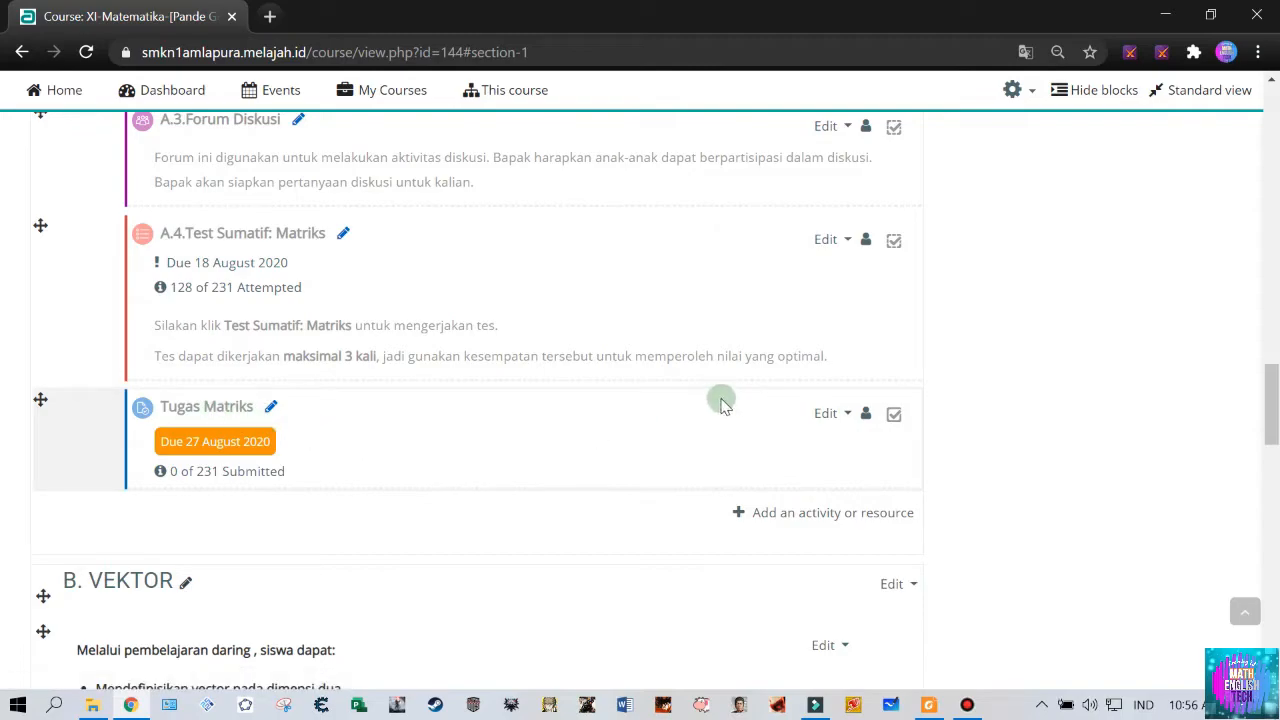
pyautogui.click(849, 417)
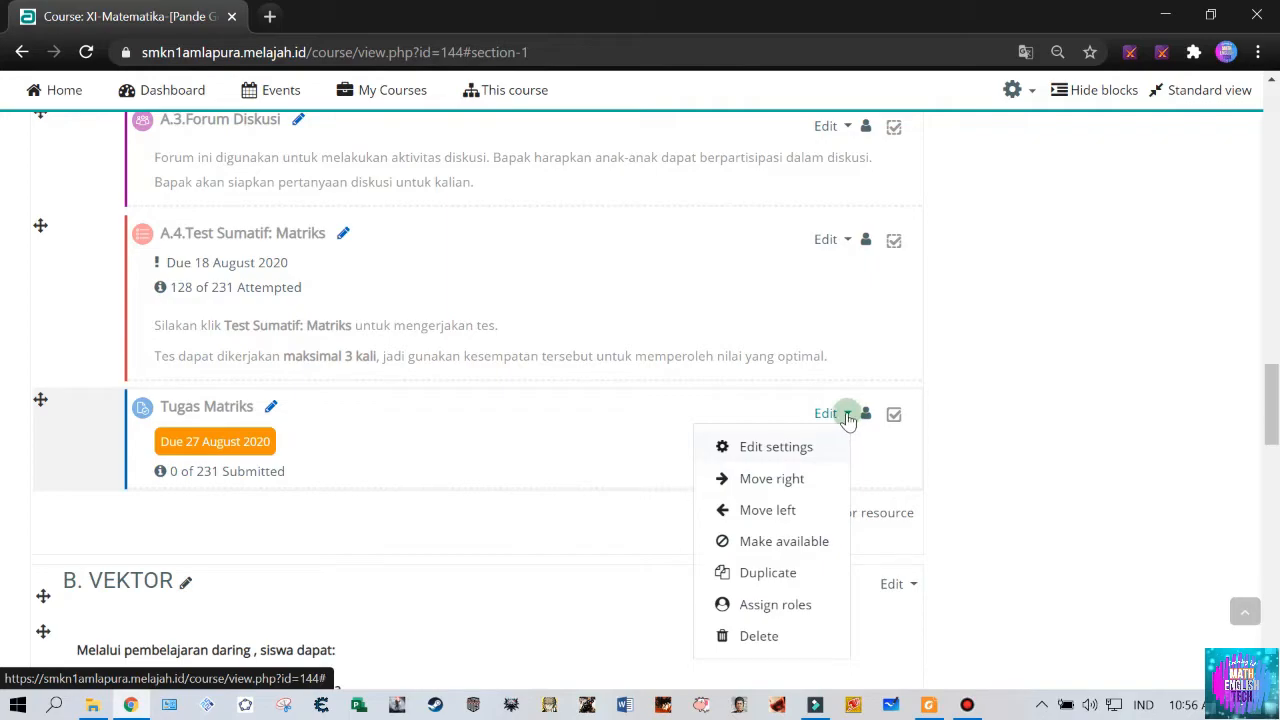
pyautogui.click(776, 446)
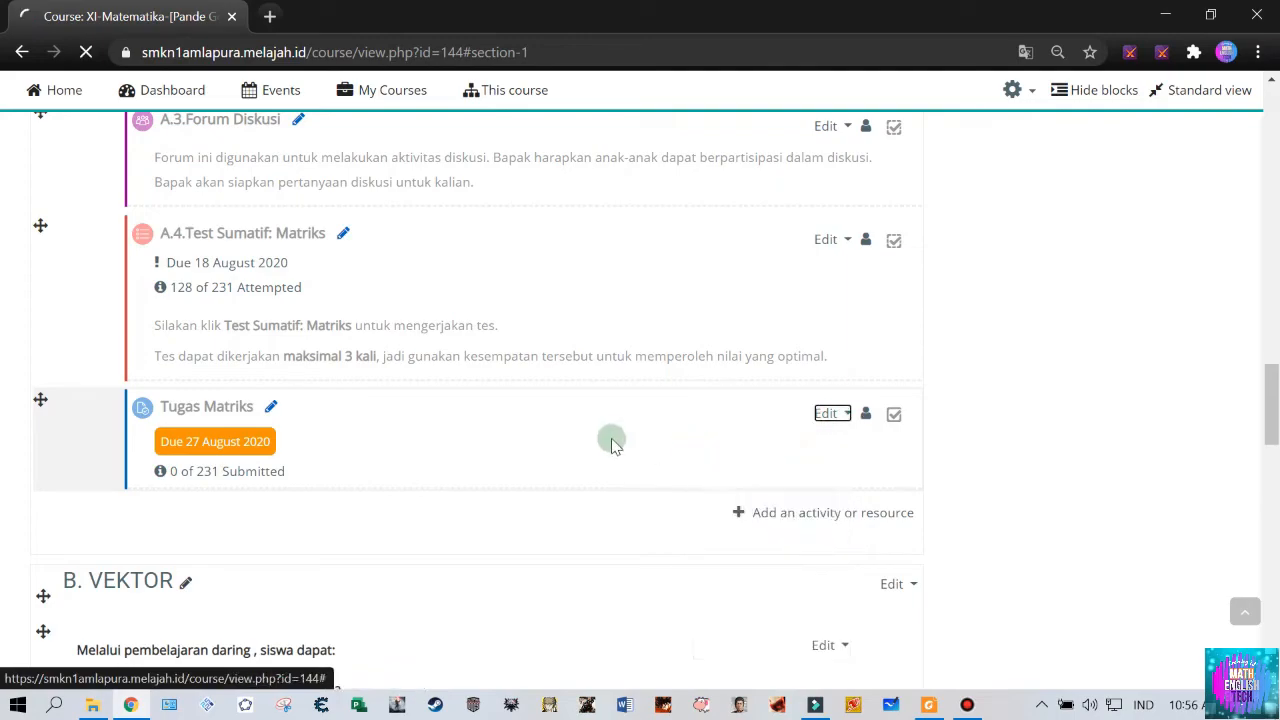
pyautogui.scroll(-10, 520, 440)
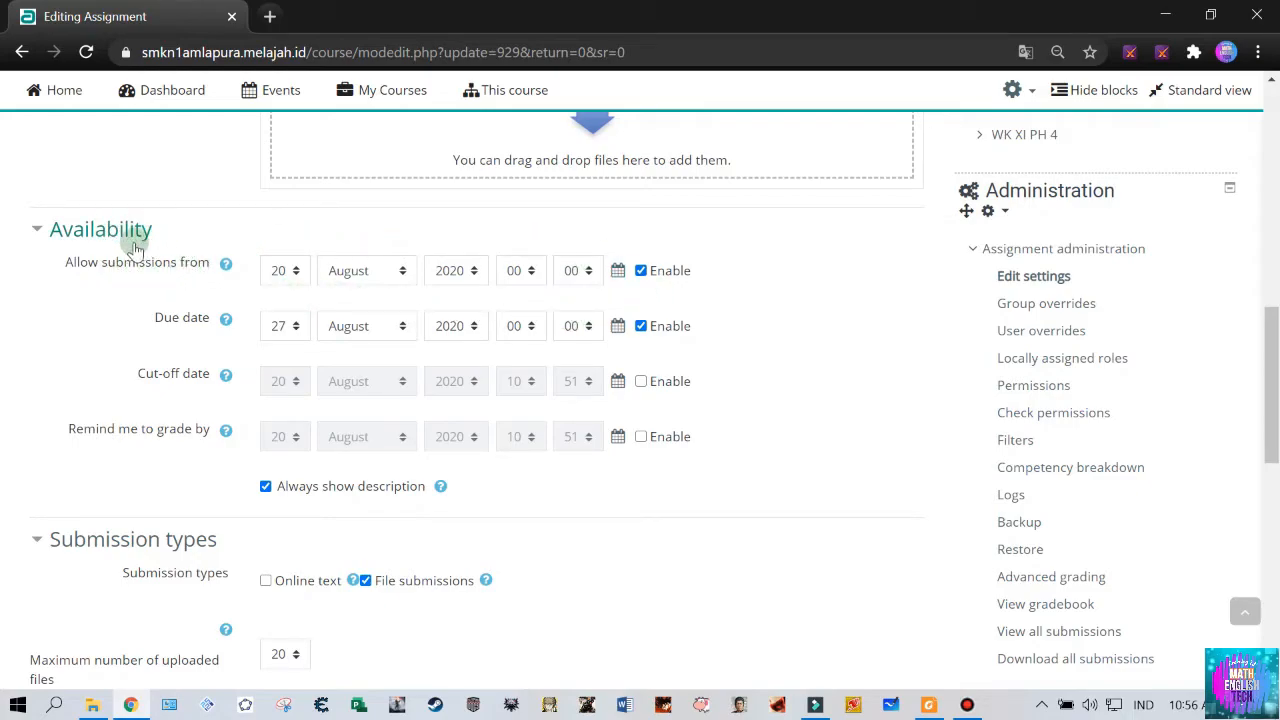
# Step: Set the assignment to allow submissions from day 25 at hour 06
pyautogui.click(289, 283)
pyautogui.scroll(-3, 290, 420)
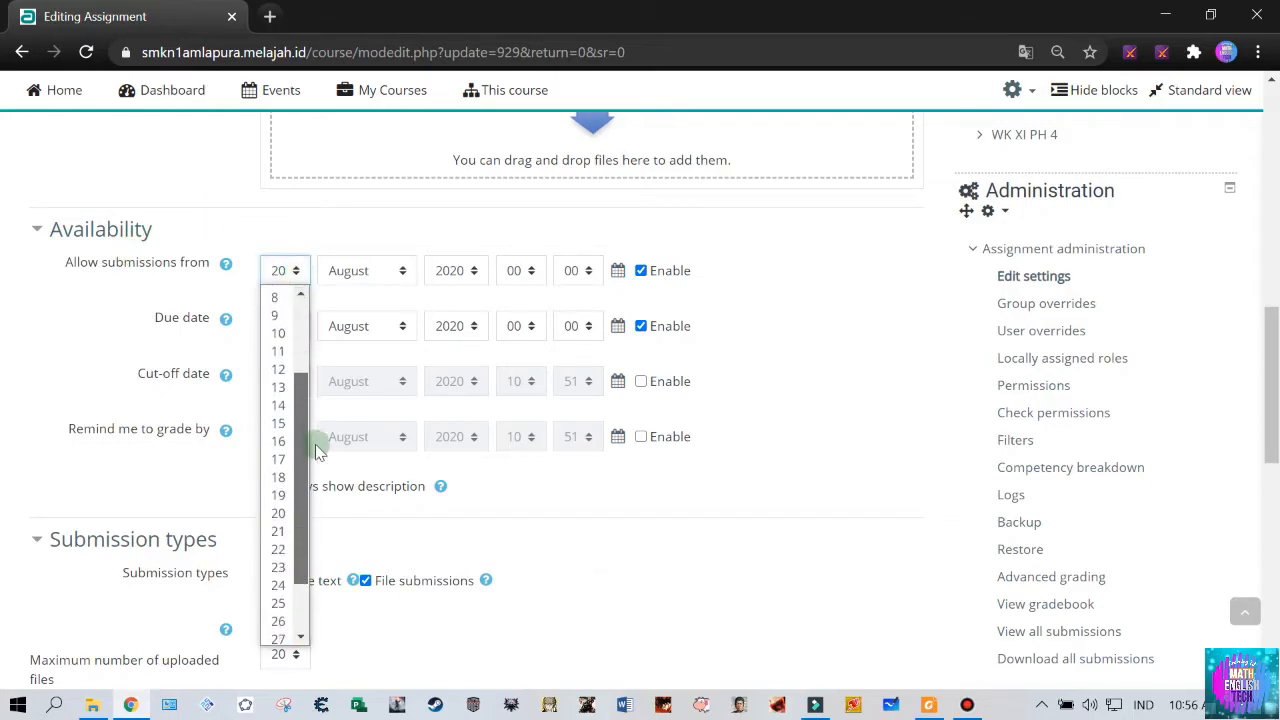
pyautogui.click(278, 574)
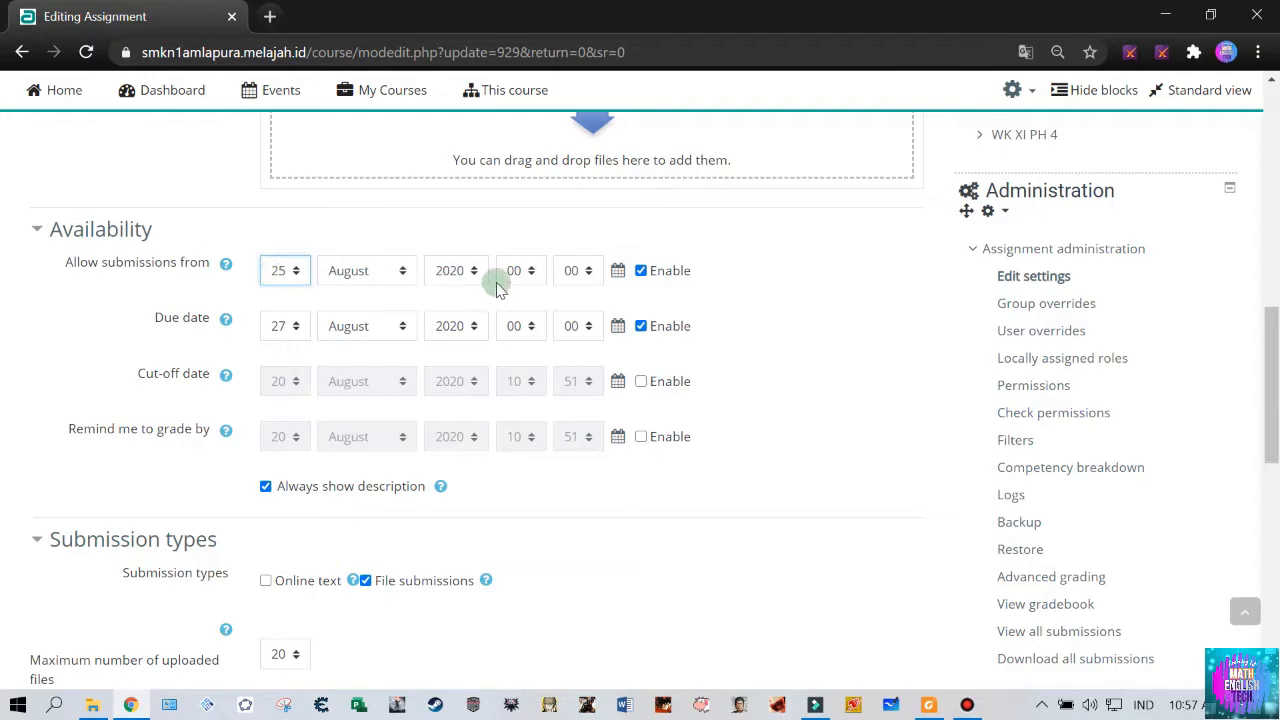
pyautogui.click(530, 272)
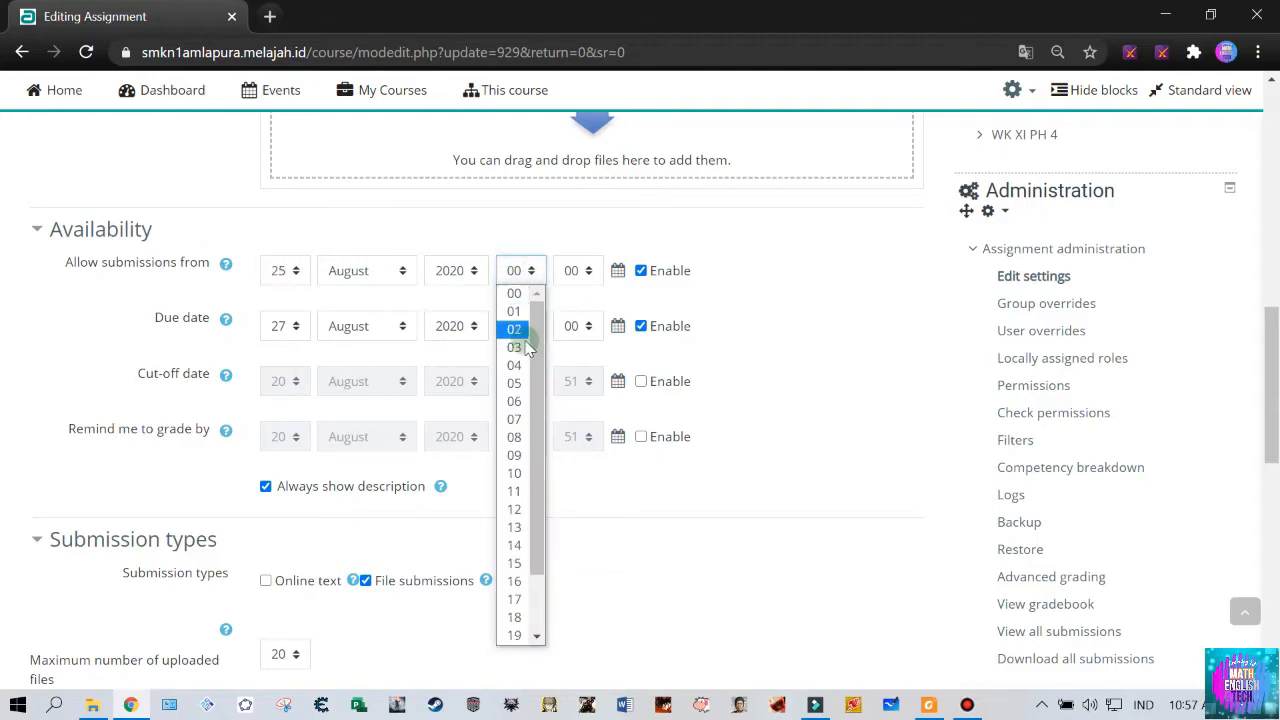
pyautogui.click(514, 401)
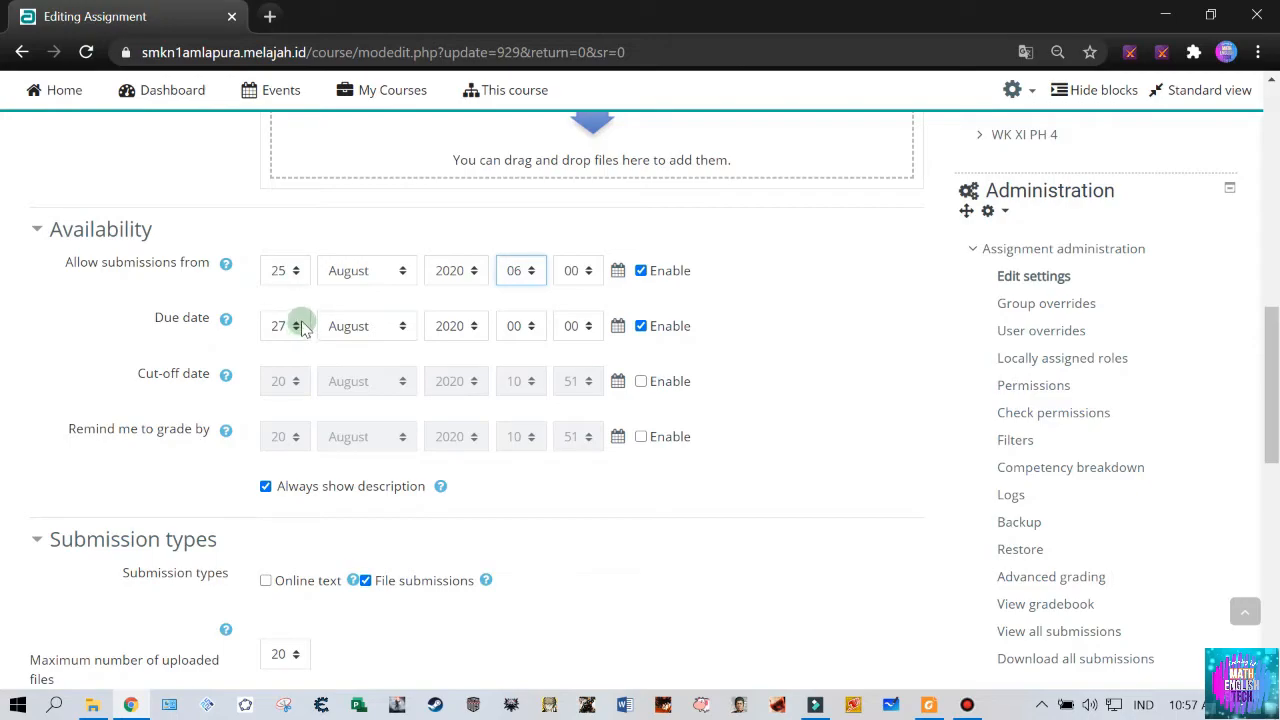
# Step: Set the hour of the assignment's due date to 23
pyautogui.click(530, 328)
pyautogui.scroll(-2, 540, 450)
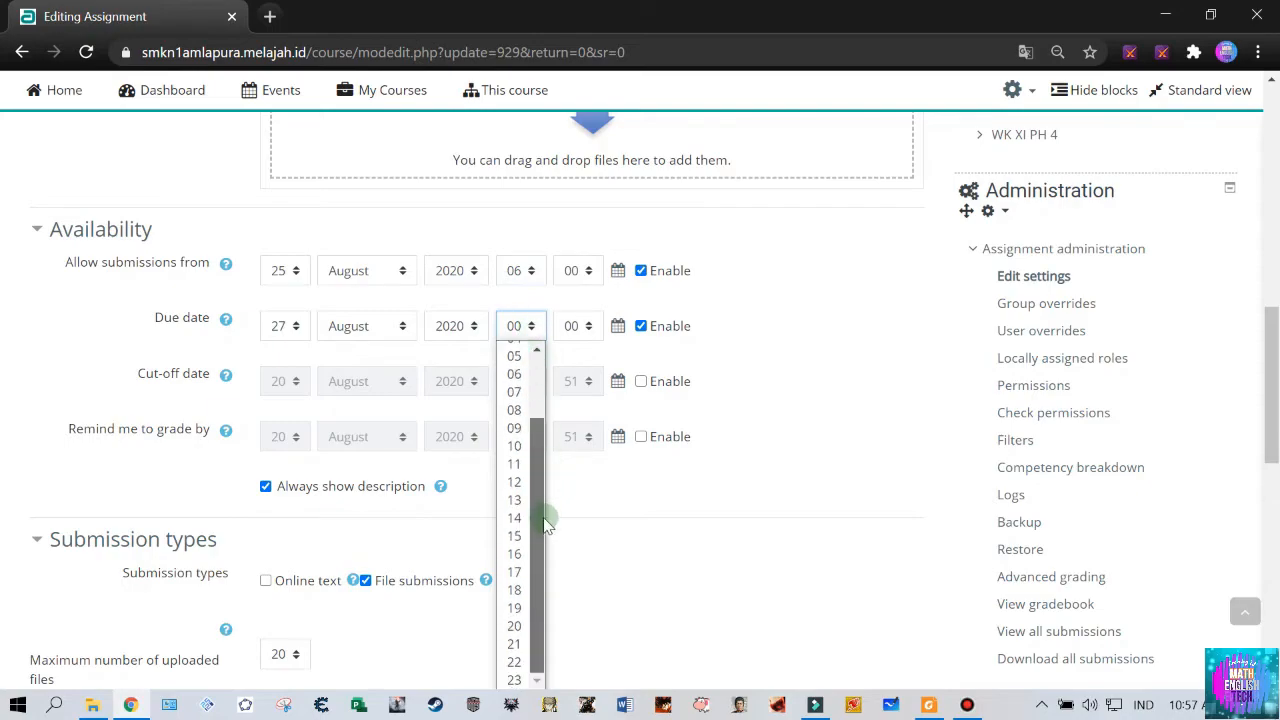
pyautogui.click(514, 679)
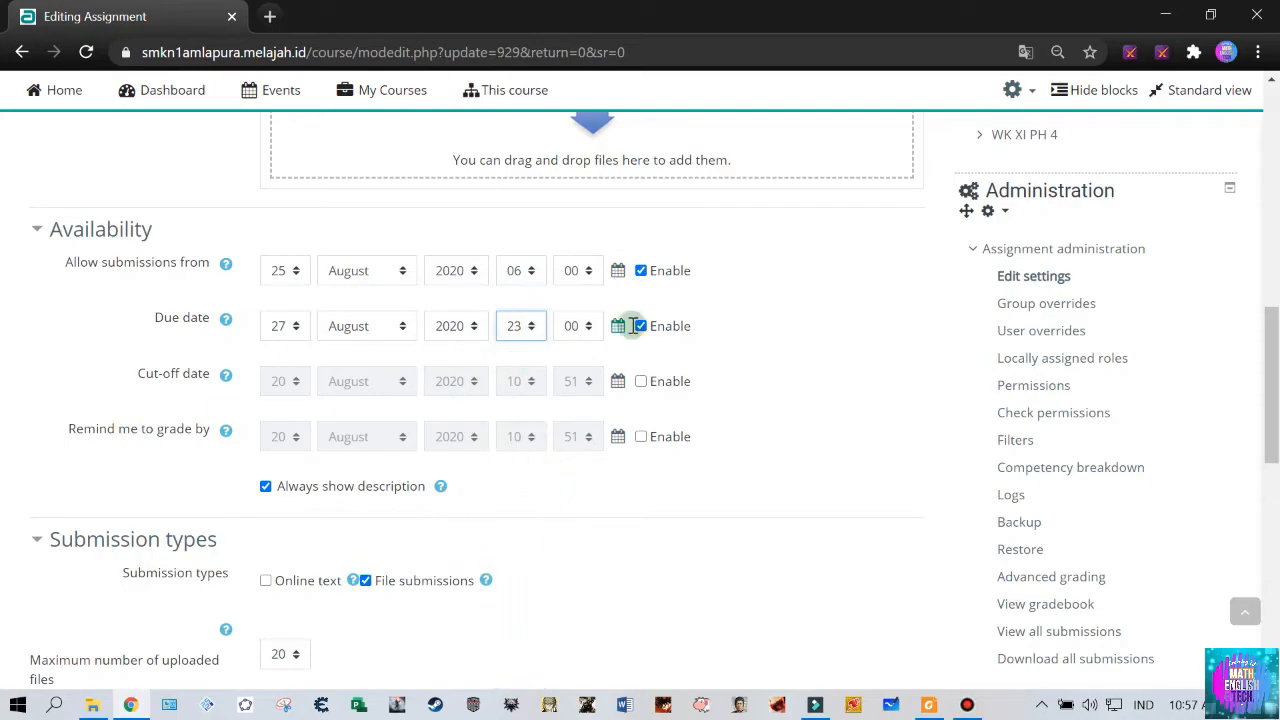